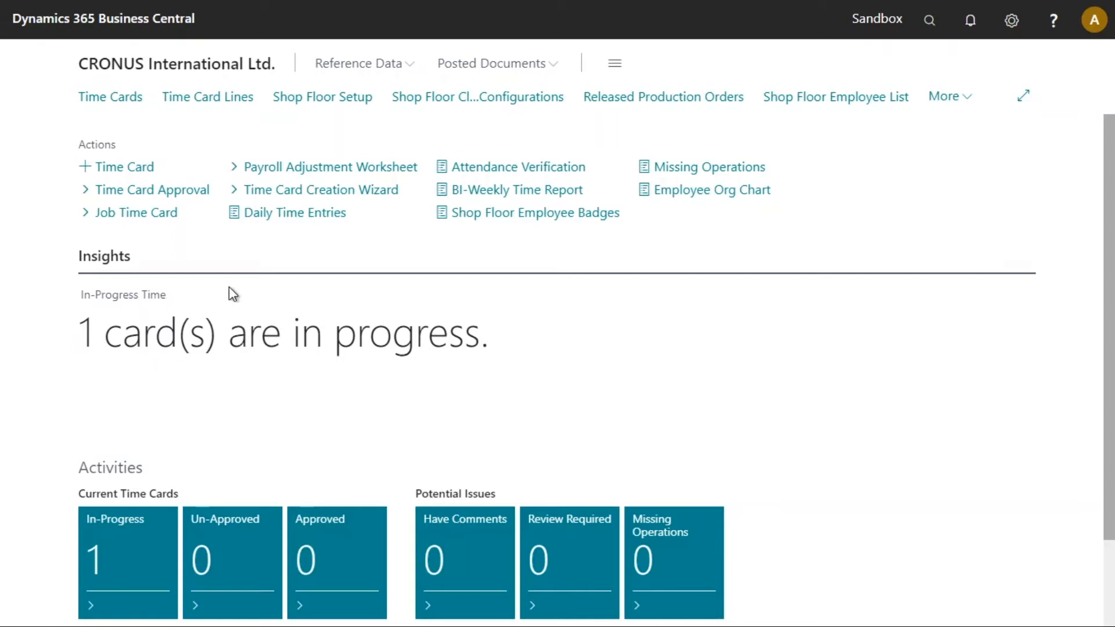
Open time card TC000127 from the Time Cards list and review its safety meeting line, including the entry creation time
click(116, 99)
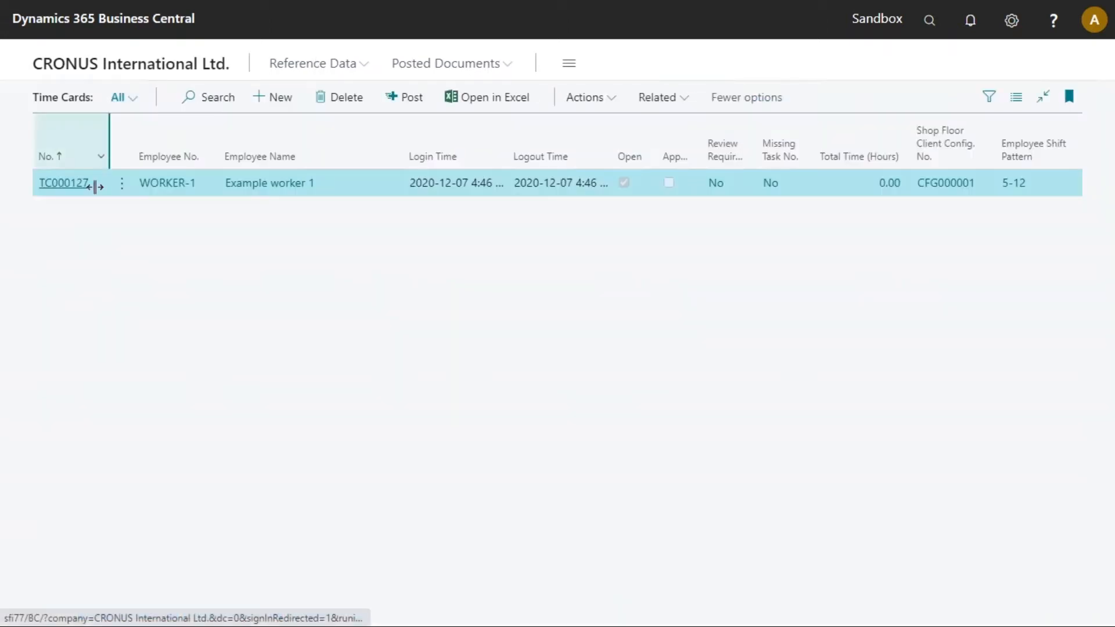
click(65, 184)
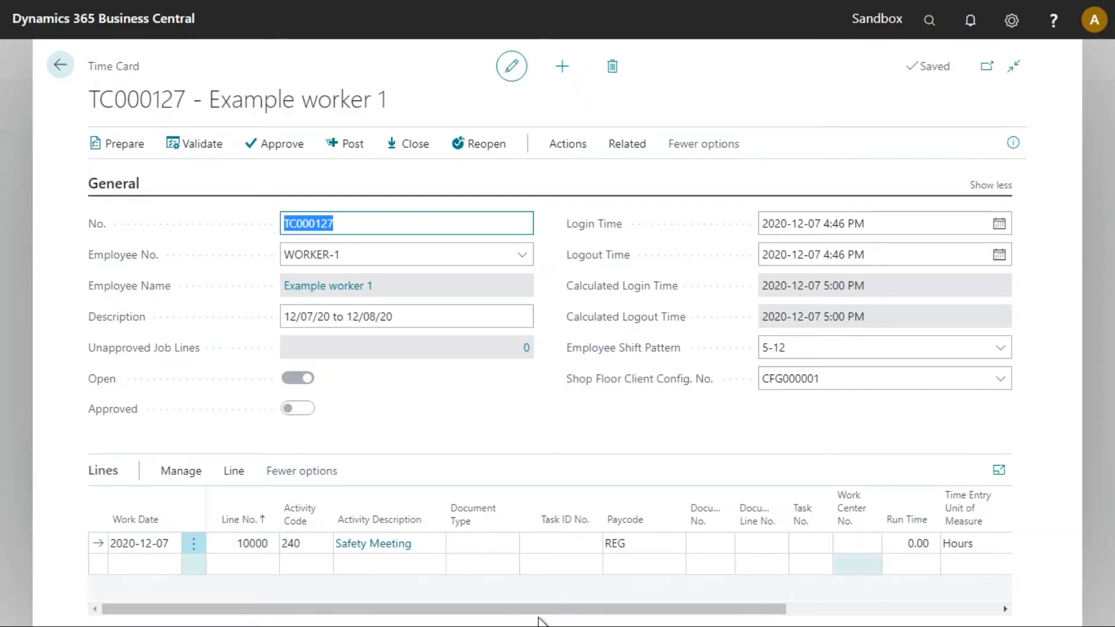
drag(534, 616, 736, 617)
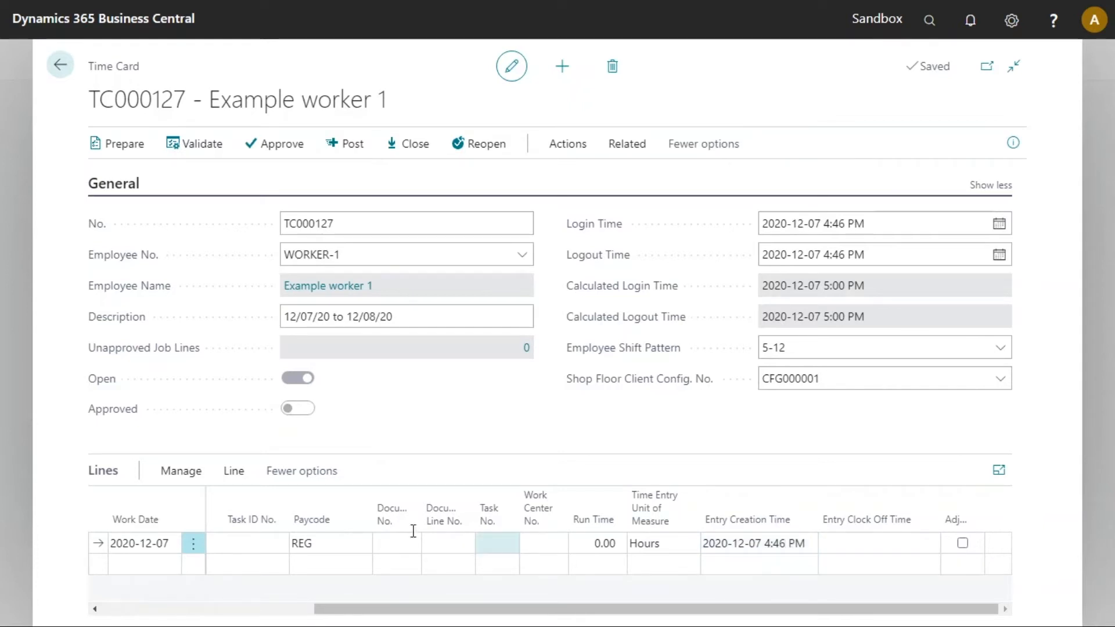
click(58, 66)
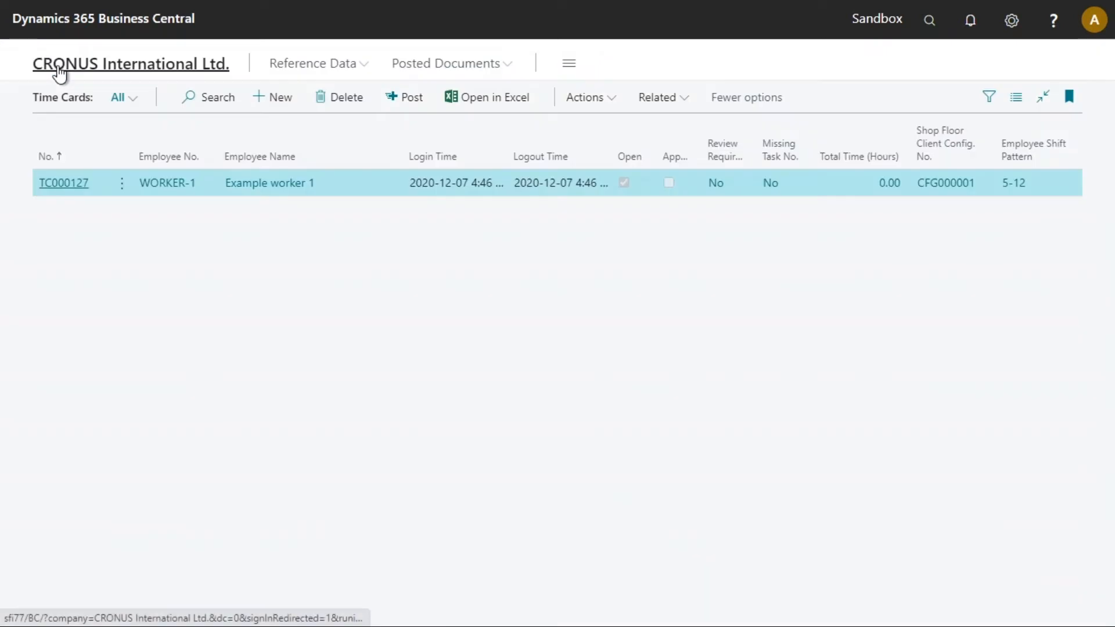
Search for "shift pattern" and open the card of the 5-12 evening shift pattern
click(943, 23)
text(sh)
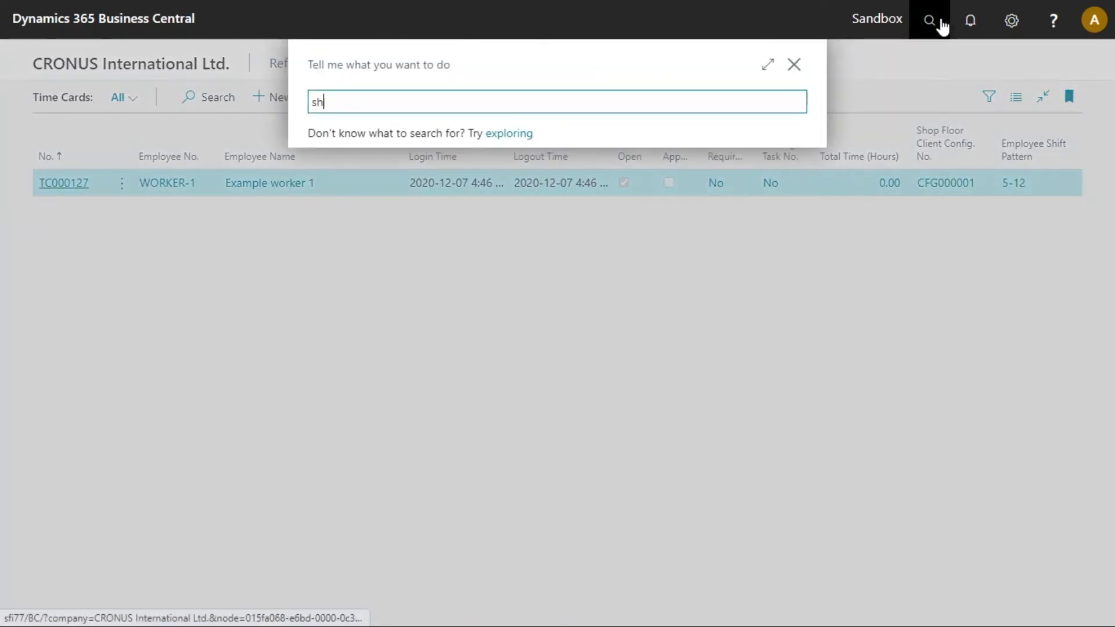
text(ift pattern)
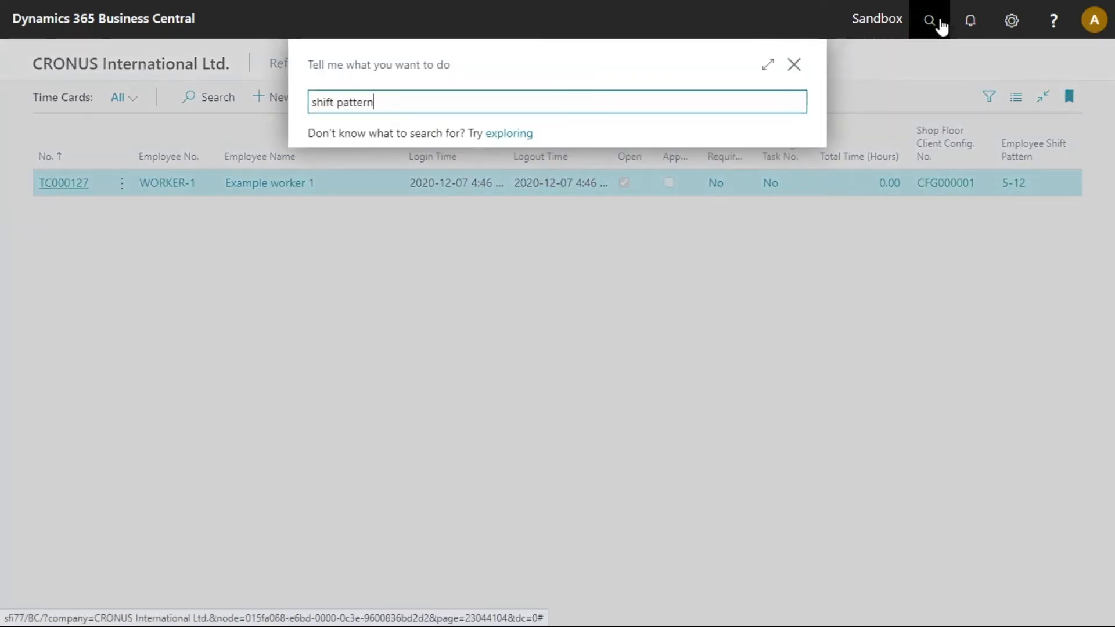
click(381, 174)
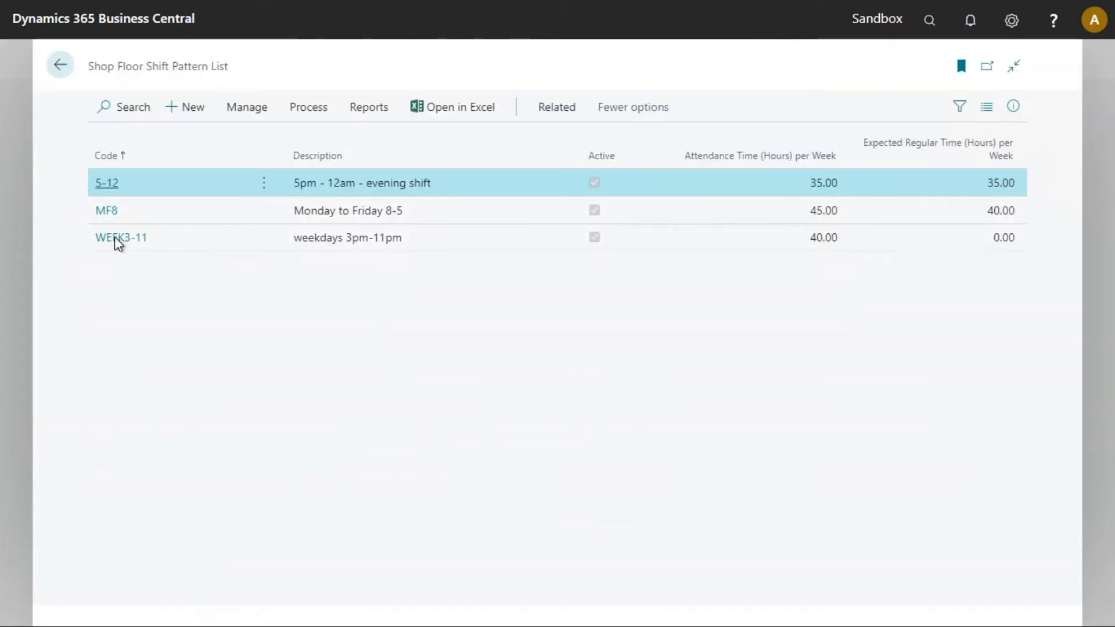
click(106, 183)
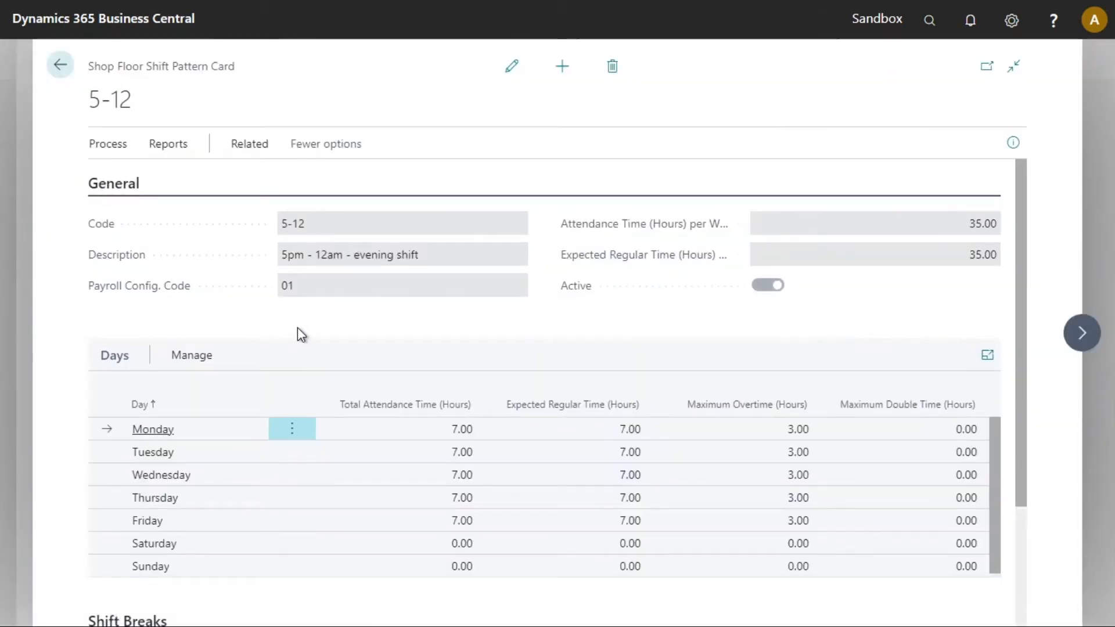
Open the line rounding rules related to the 5-12 shift pattern
click(238, 145)
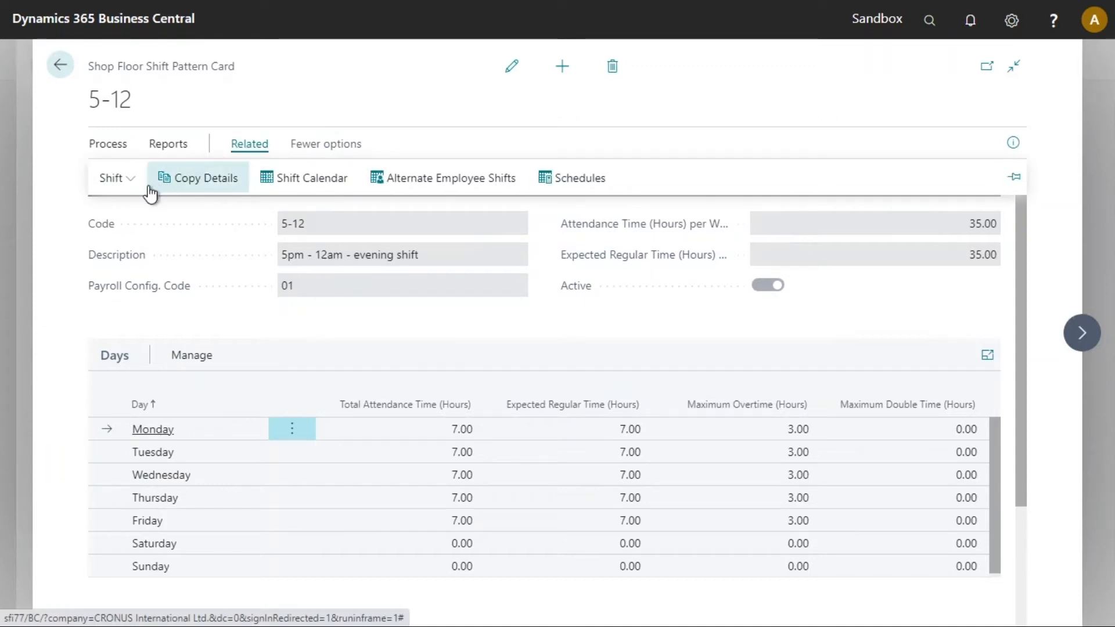
click(118, 179)
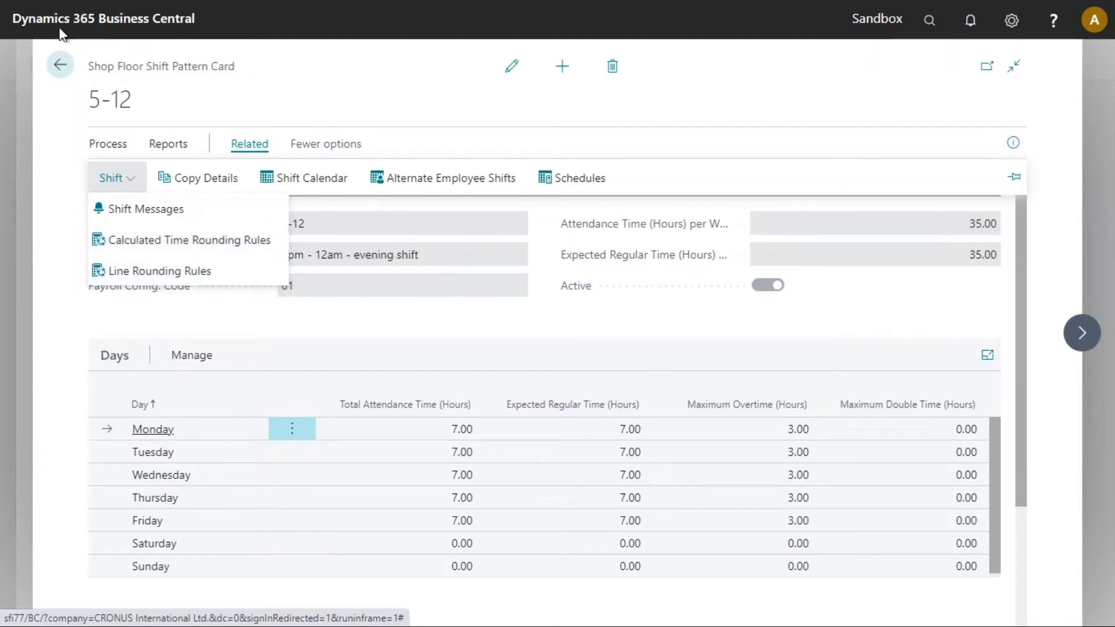
click(200, 272)
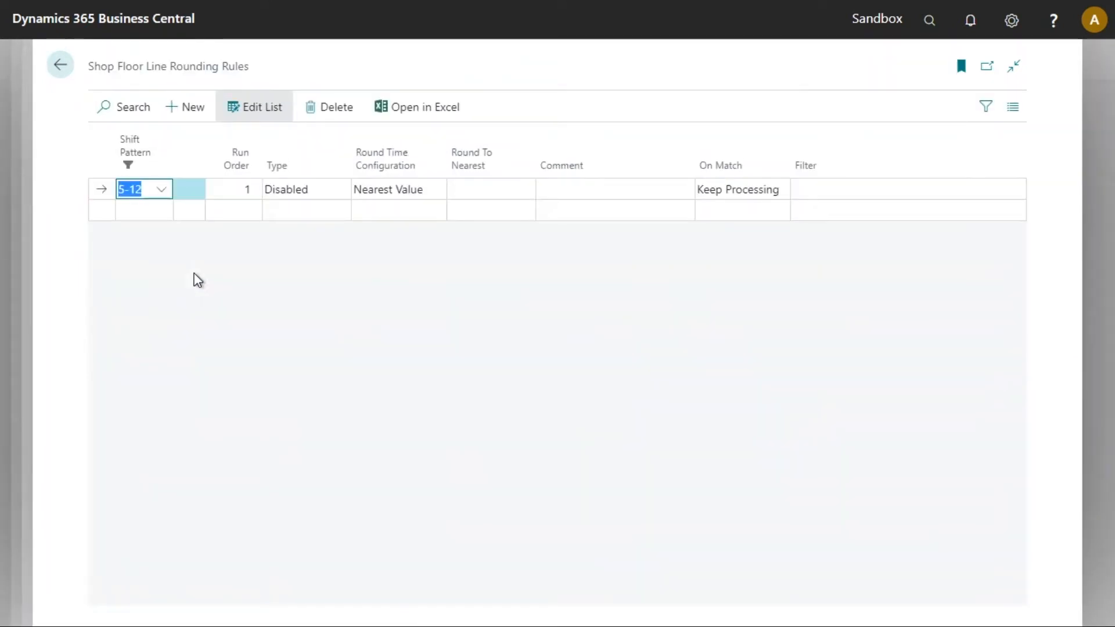
Set the existing rounding rule's type to Start Time and its round time configuration to Calculated Card In
key(Tab)
key(Tab)
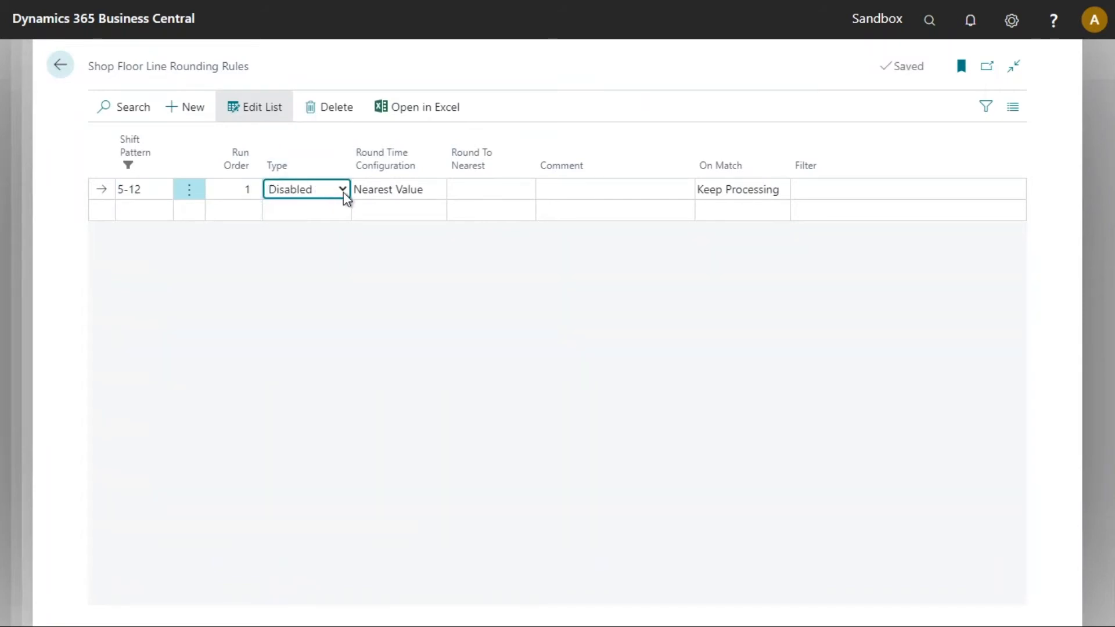
click(342, 190)
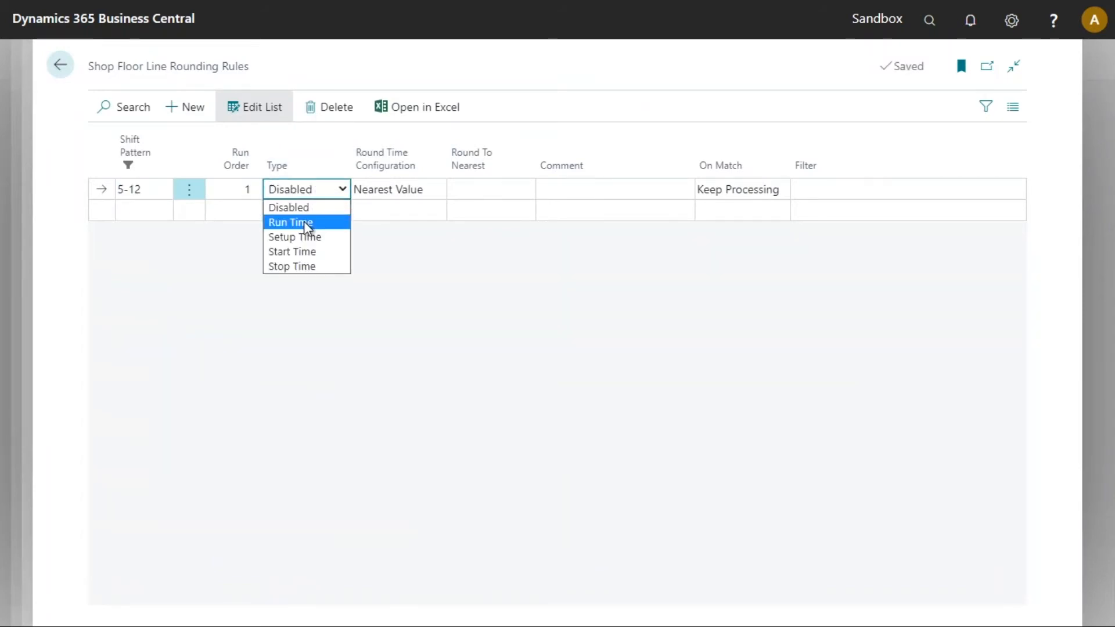
click(300, 253)
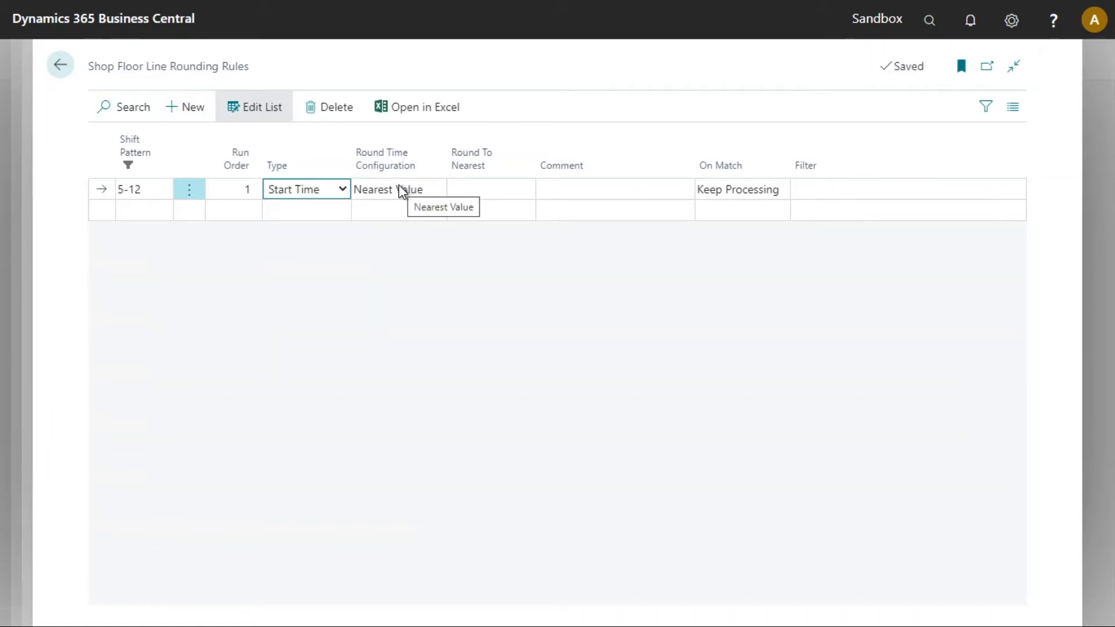
click(399, 190)
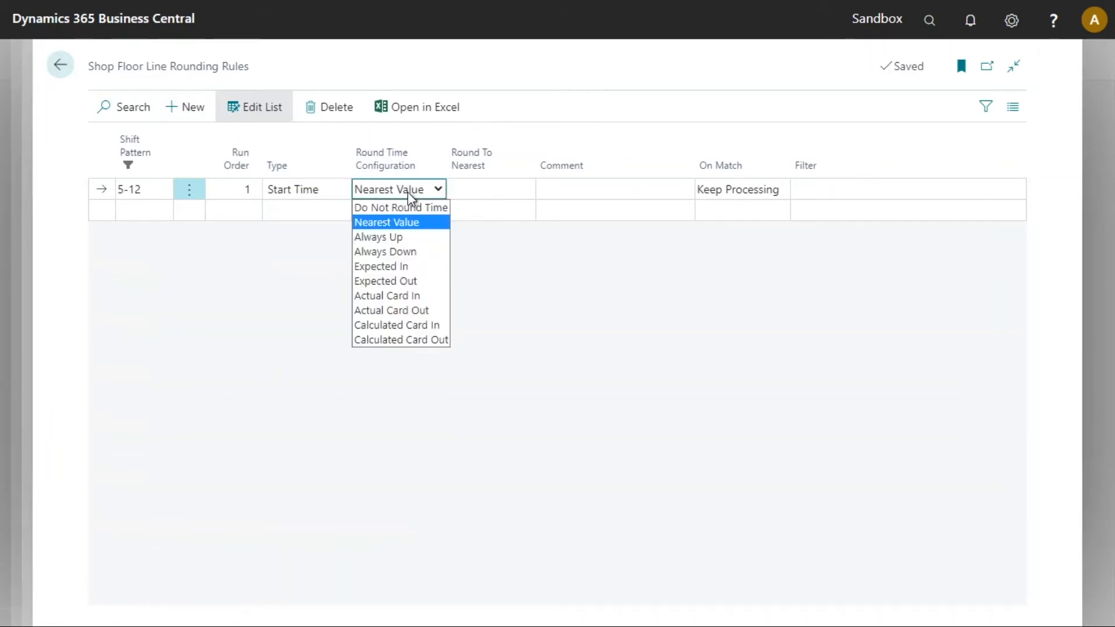
click(446, 325)
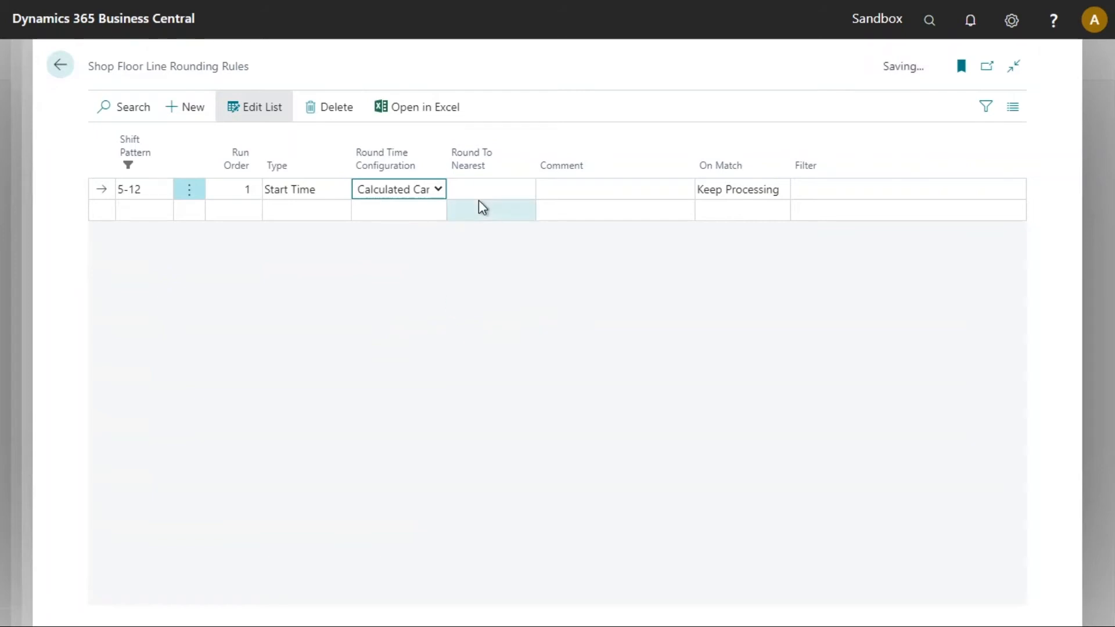
Enter the comment "1st TC line = shift start" for the rounding rule
click(566, 188)
text(1)
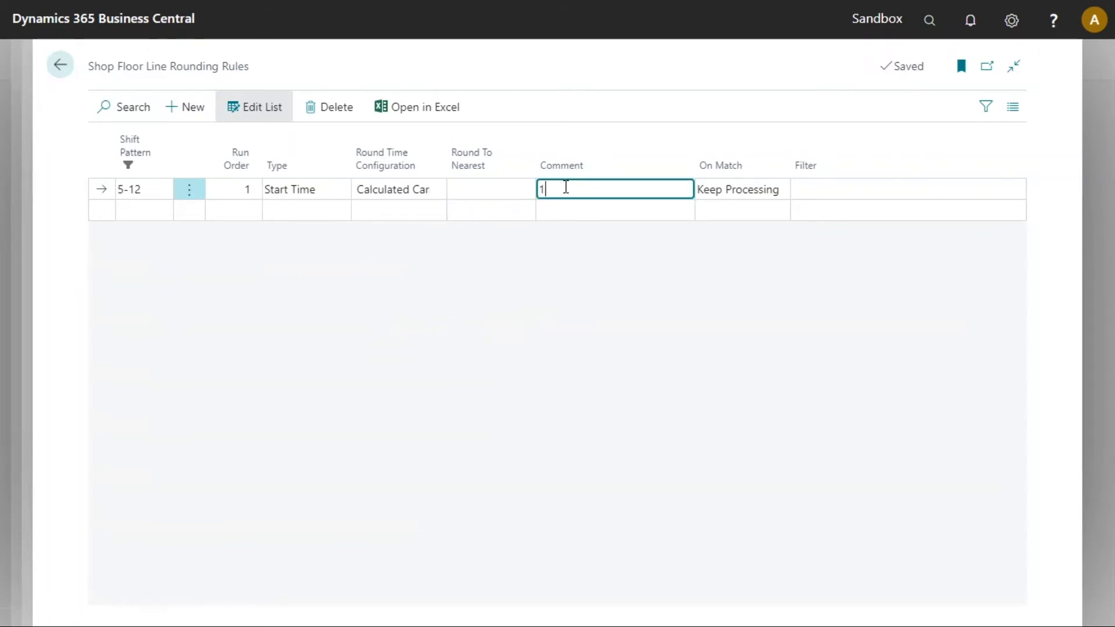
text(st Tc lience)
key(BackSpace)
key(BackSpace)
key(BackSpace)
key(BackSpace)
text(ne = shift start)
key(Tab)
key(Tab)
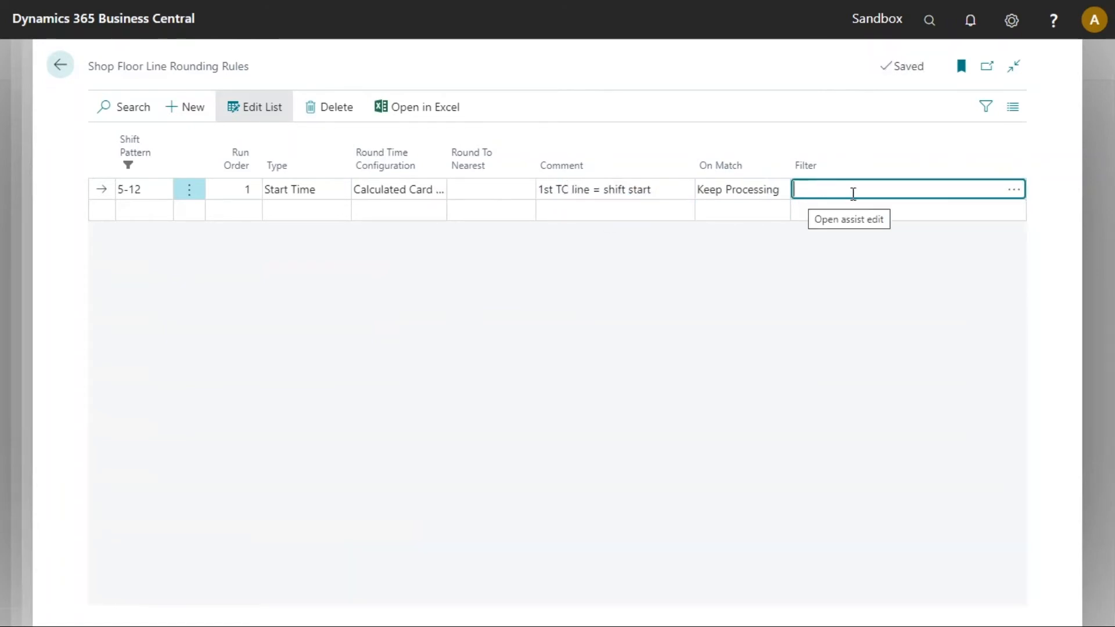
Build a filter for the rounding rule on the time card line field Line No. with the value 10000
click(1010, 196)
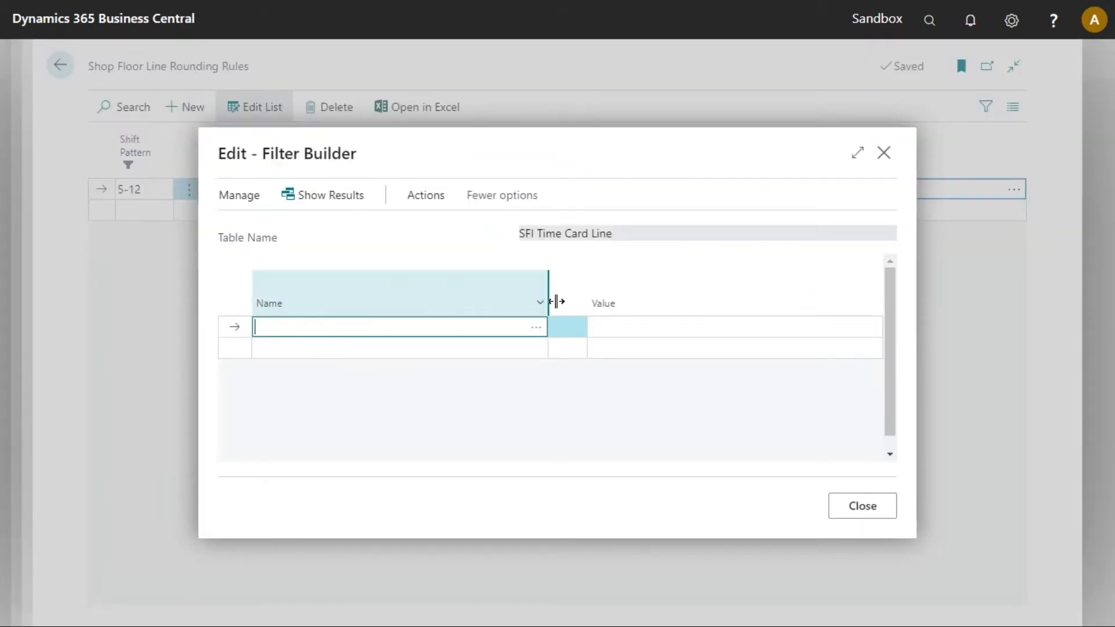
click(535, 331)
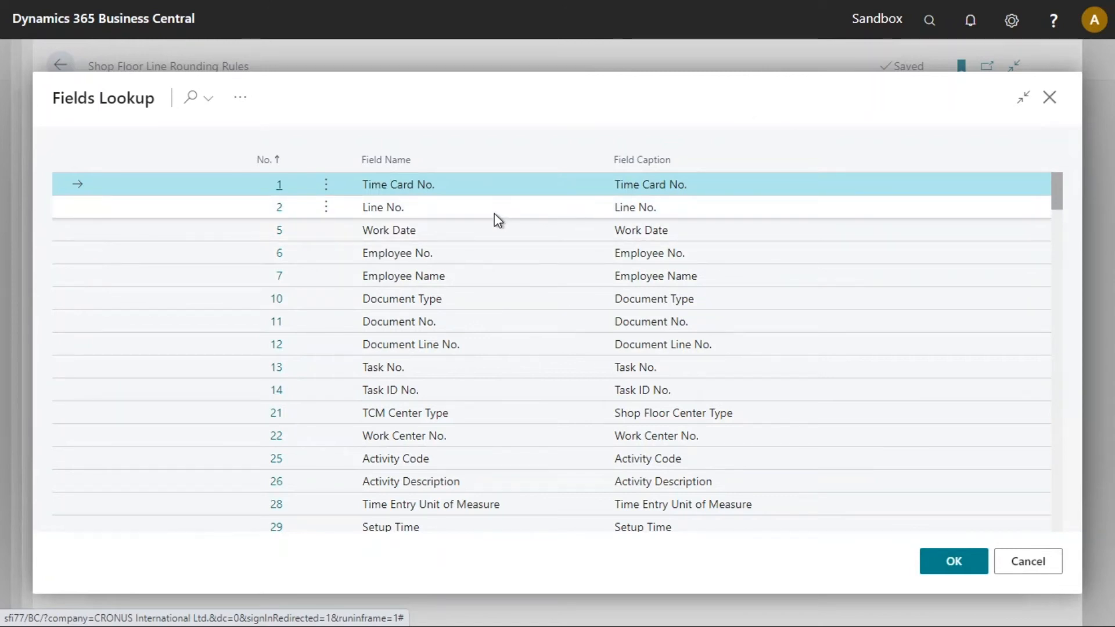
click(347, 210)
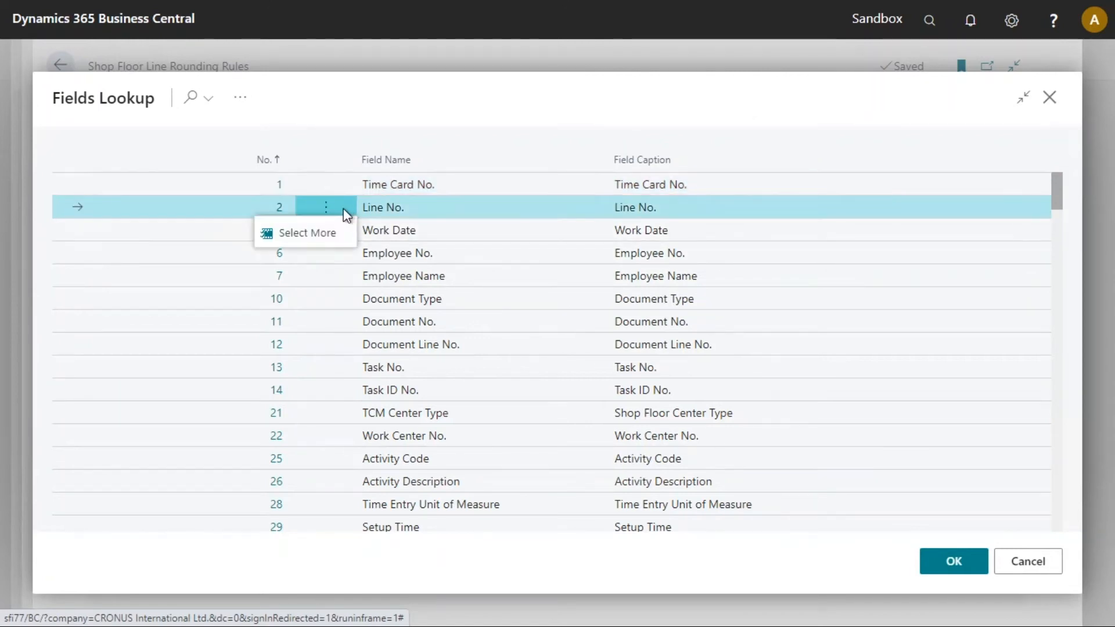
click(961, 564)
click(615, 326)
text(10000)
key(Return)
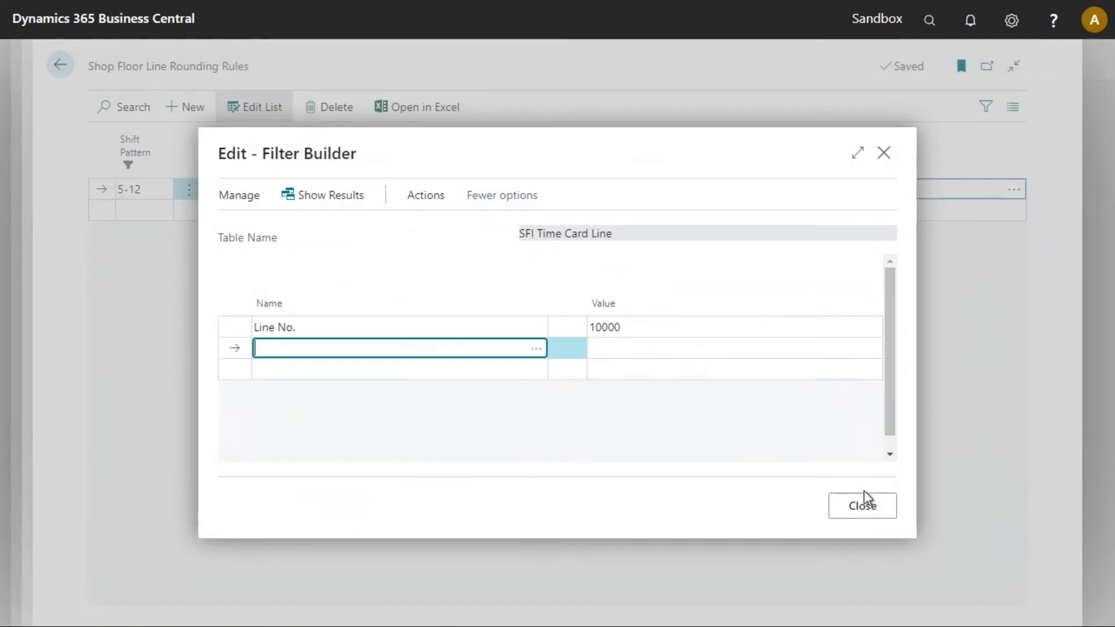
click(865, 507)
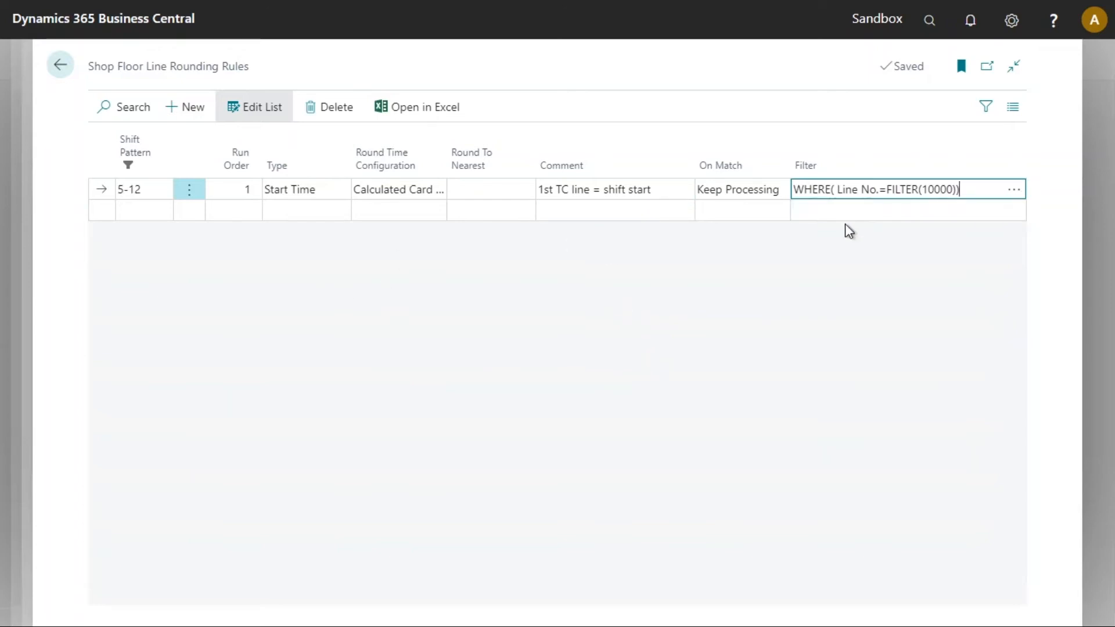
Leave the rounding rules and the shift pattern pages to return to the Time Cards list
click(63, 75)
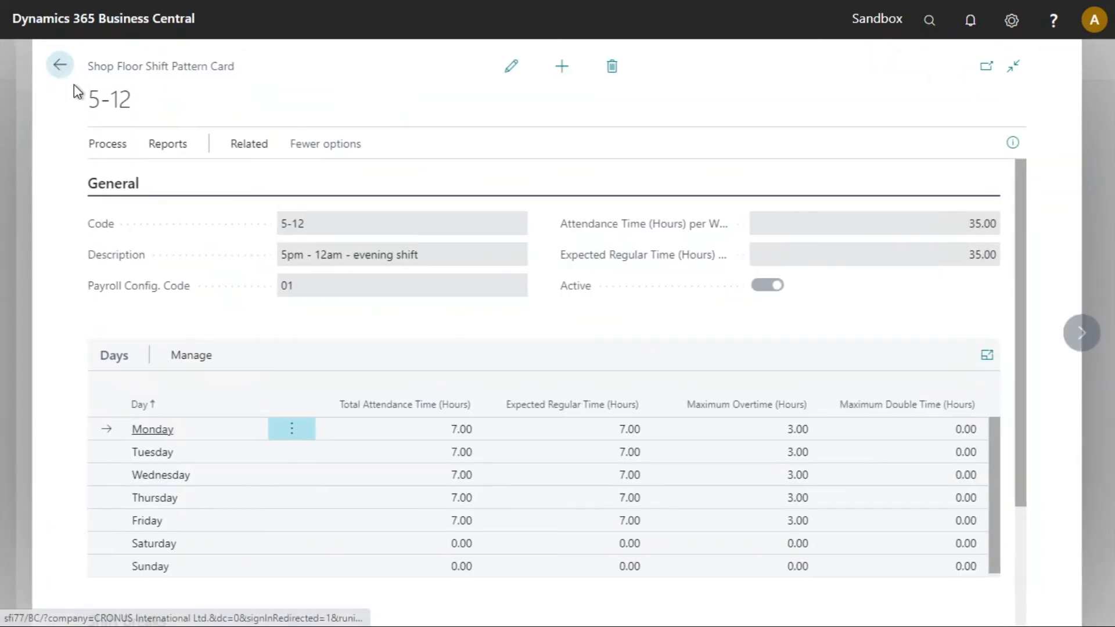
click(61, 70)
click(61, 70)
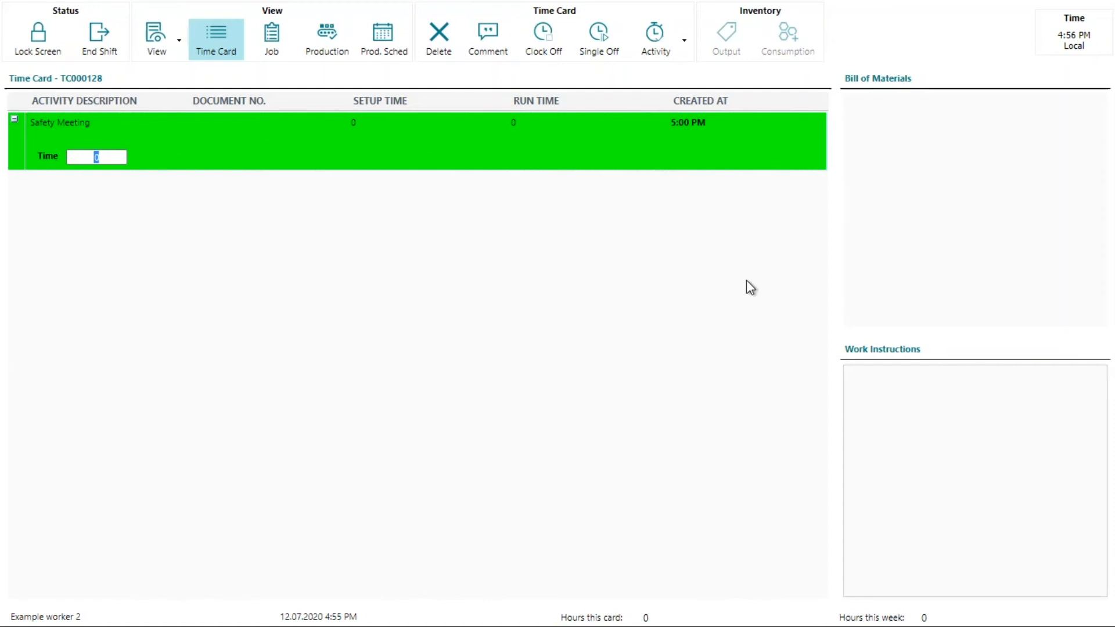
Switch to Business Central, open time card TC000128, and check its line's entry creation time against the calculated login time
key(alt+Tab)
click(546, 266)
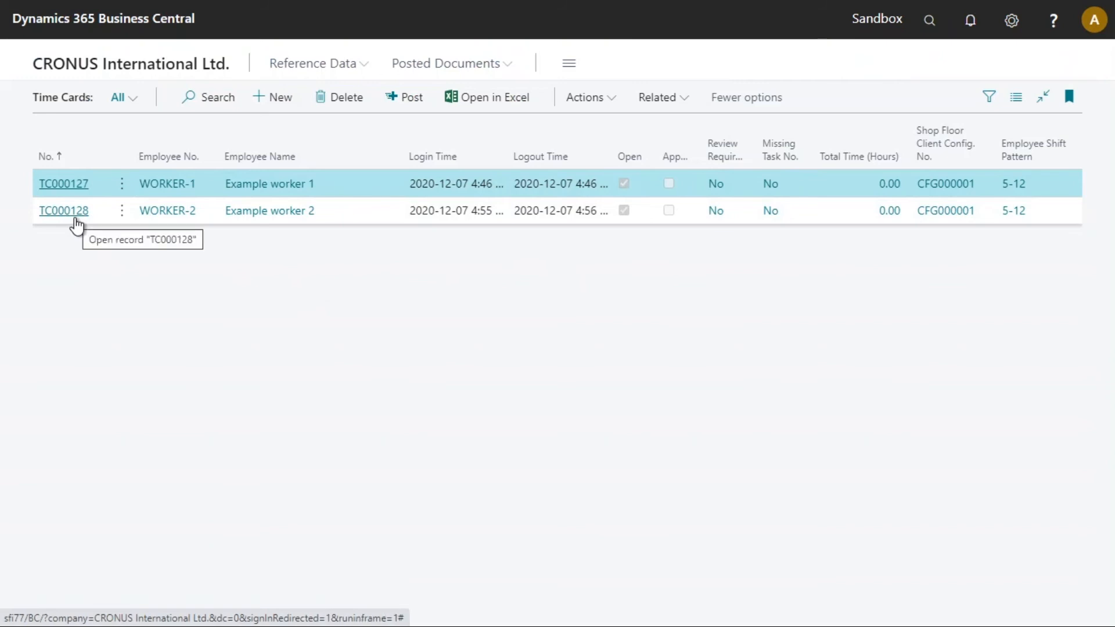
click(75, 219)
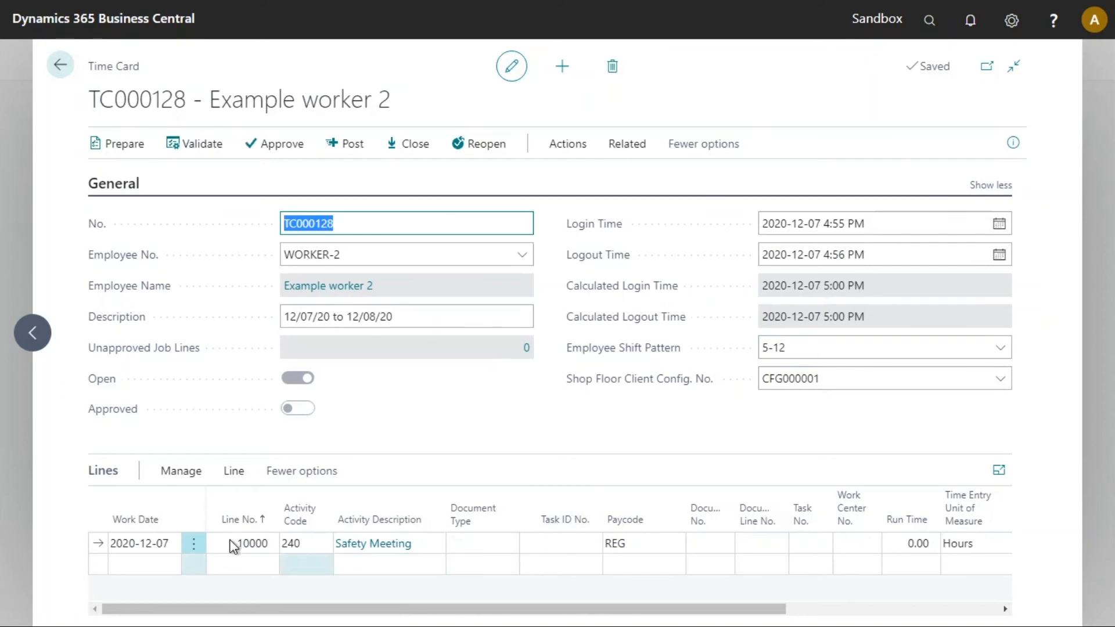
drag(274, 613, 552, 616)
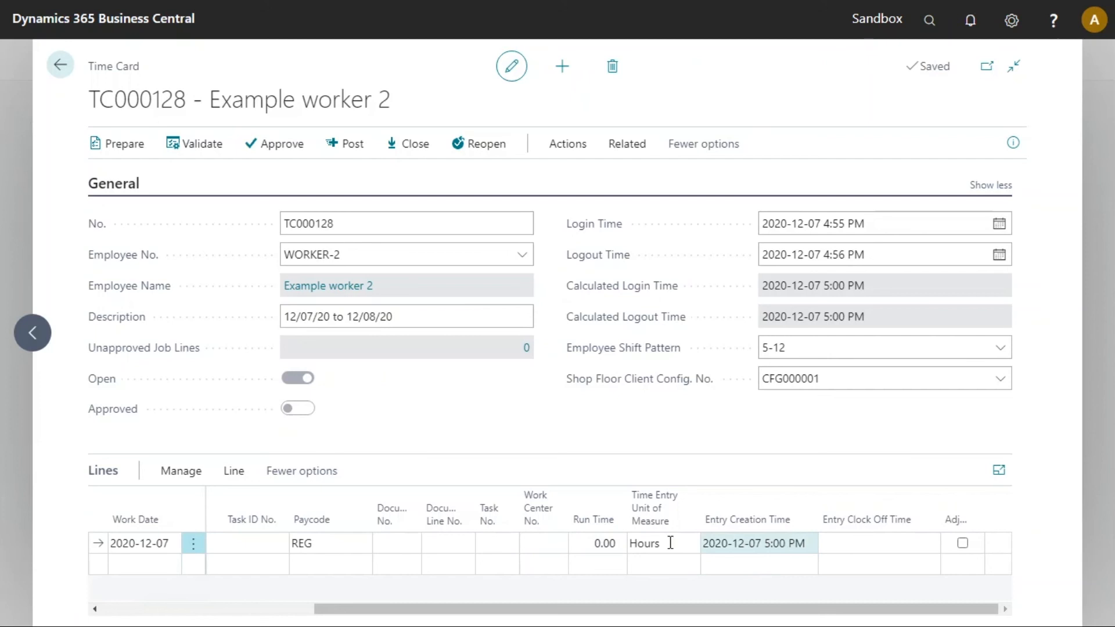
drag(453, 609, 706, 618)
click(60, 68)
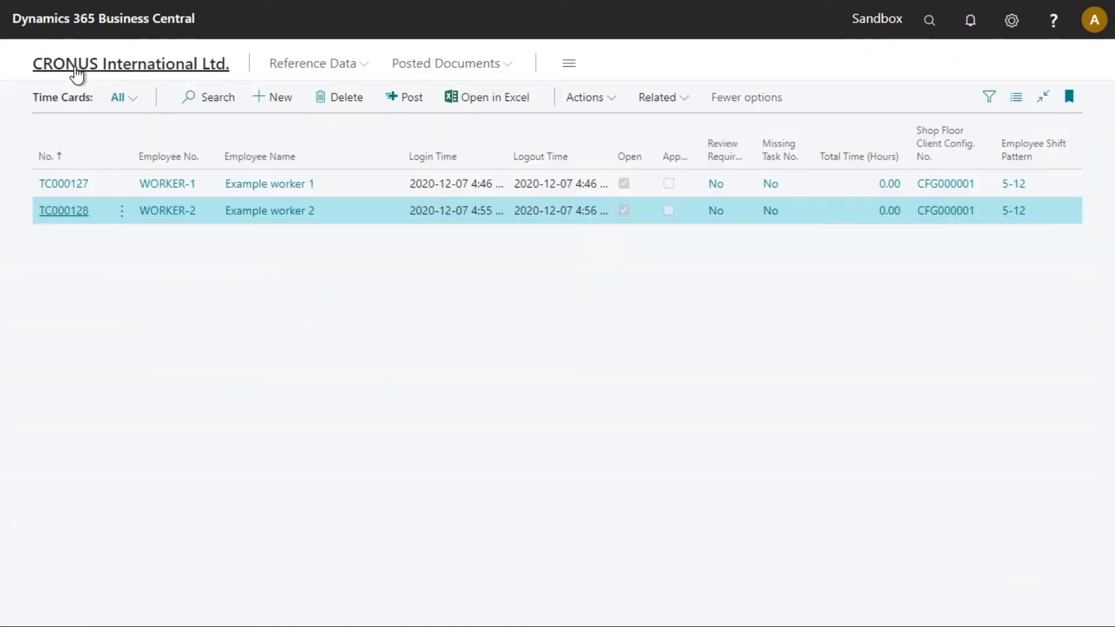
Search for "line rounding", open Shop Floor Line Rounding Rules to review the configured rules, and return to the time cards
click(936, 25)
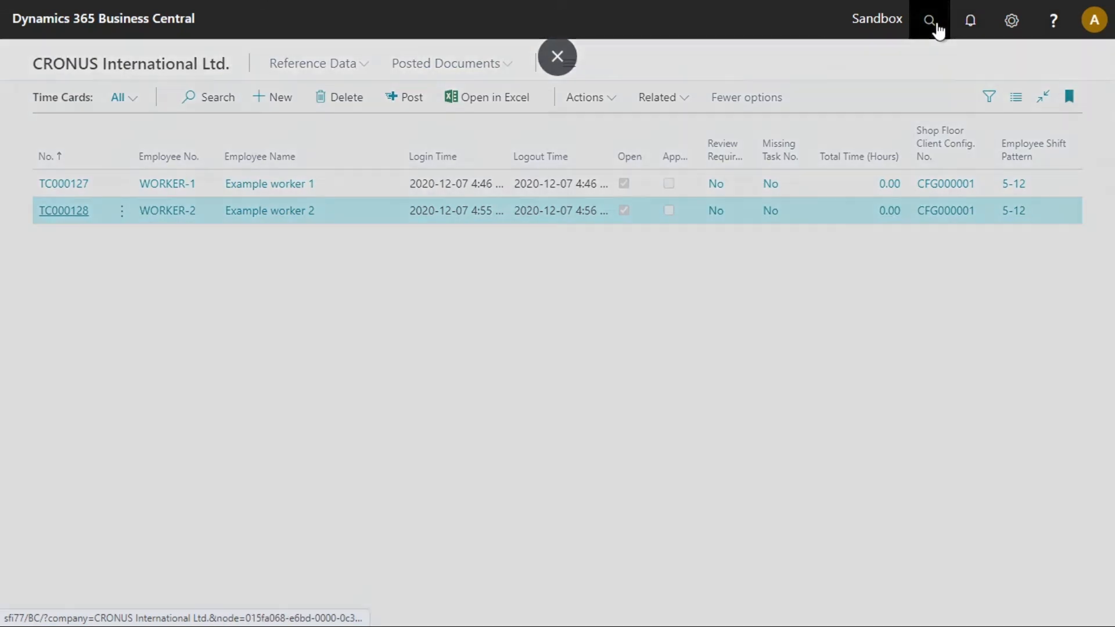
text(line rounding)
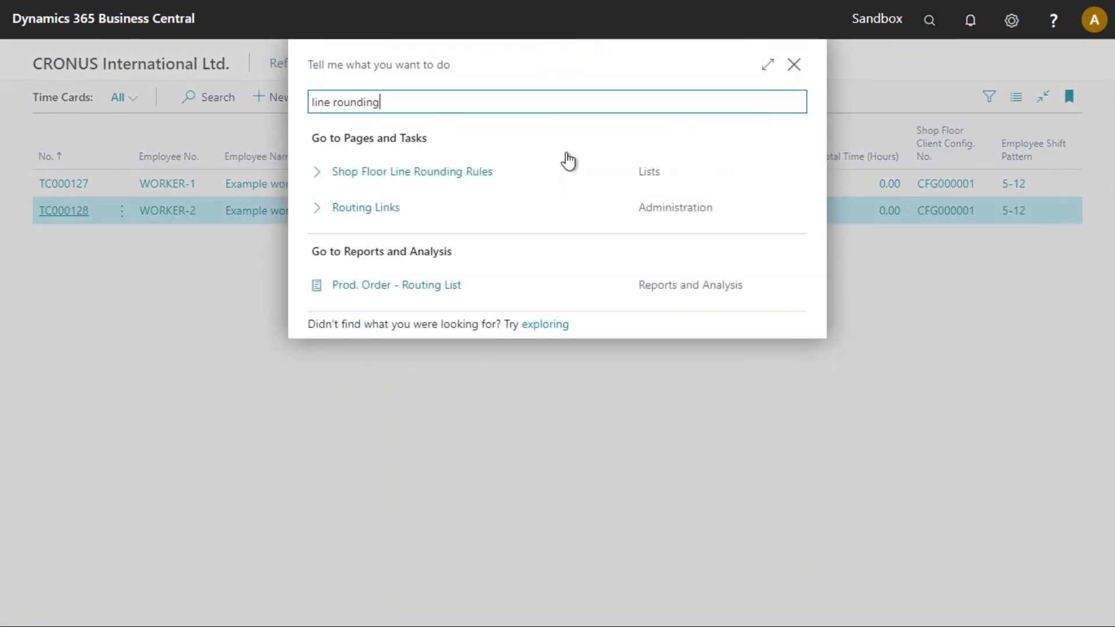
click(423, 172)
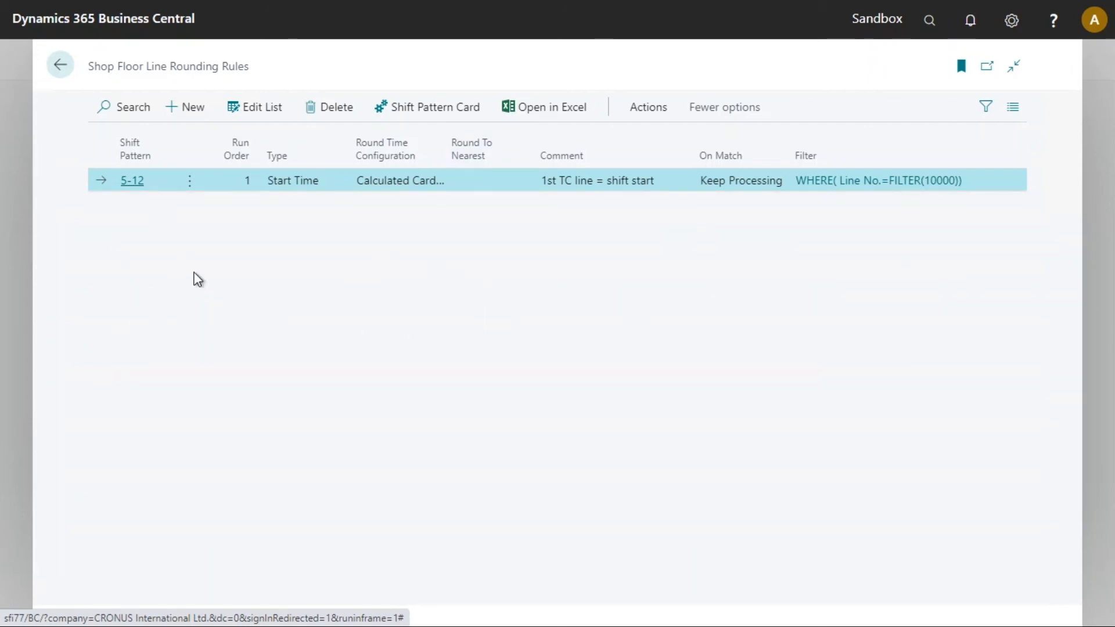
click(59, 69)
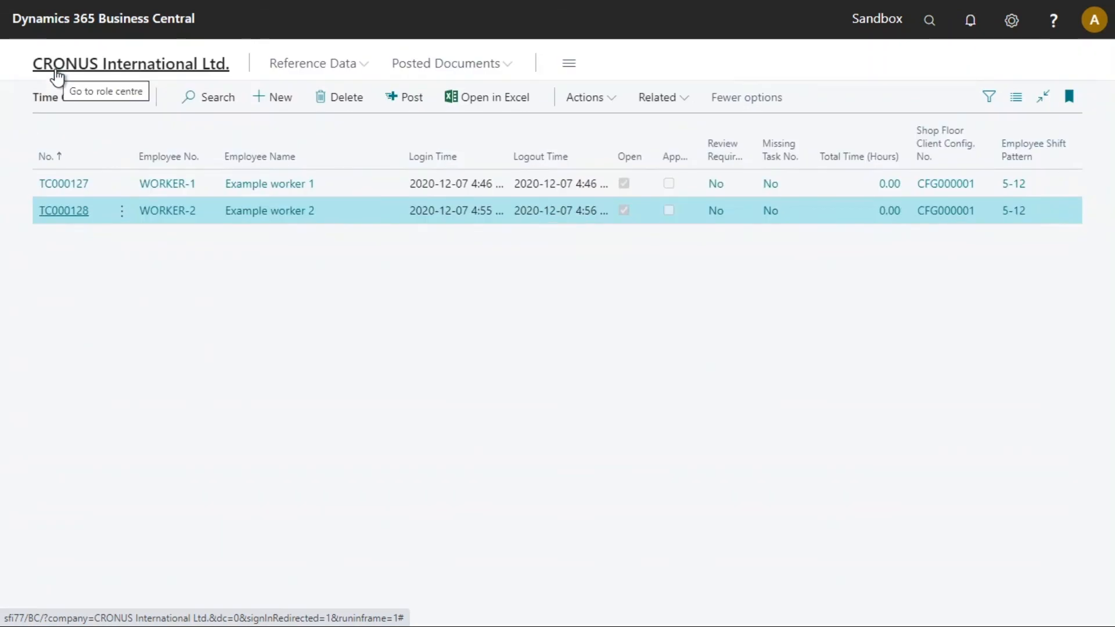